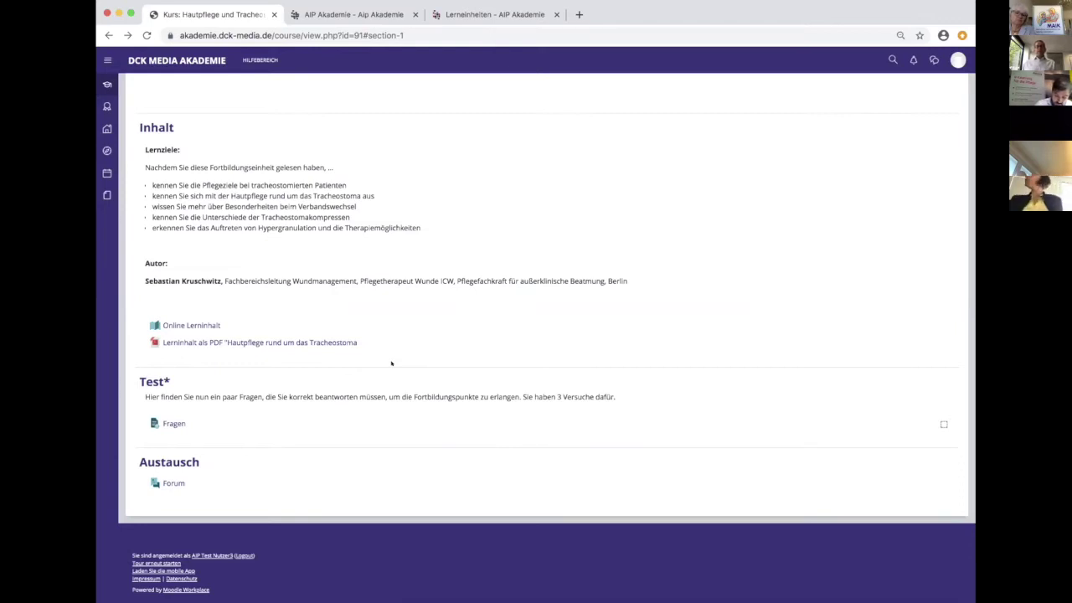
Step: Open the Fragen test of the course "Hautpflege und Tracheostoma – Worauf es ankommt" and start an attempt
scroll(391, 363, up, 2)
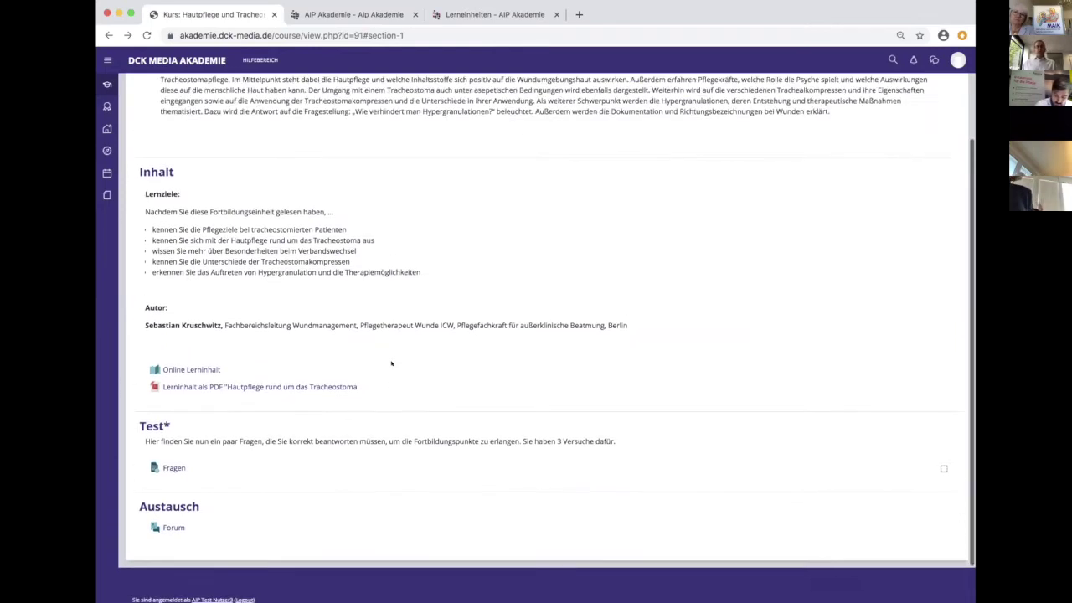
scroll(392, 362, up, 2)
scroll(391, 363, down, 2)
scroll(391, 362, up, 1)
scroll(391, 364, up, 2)
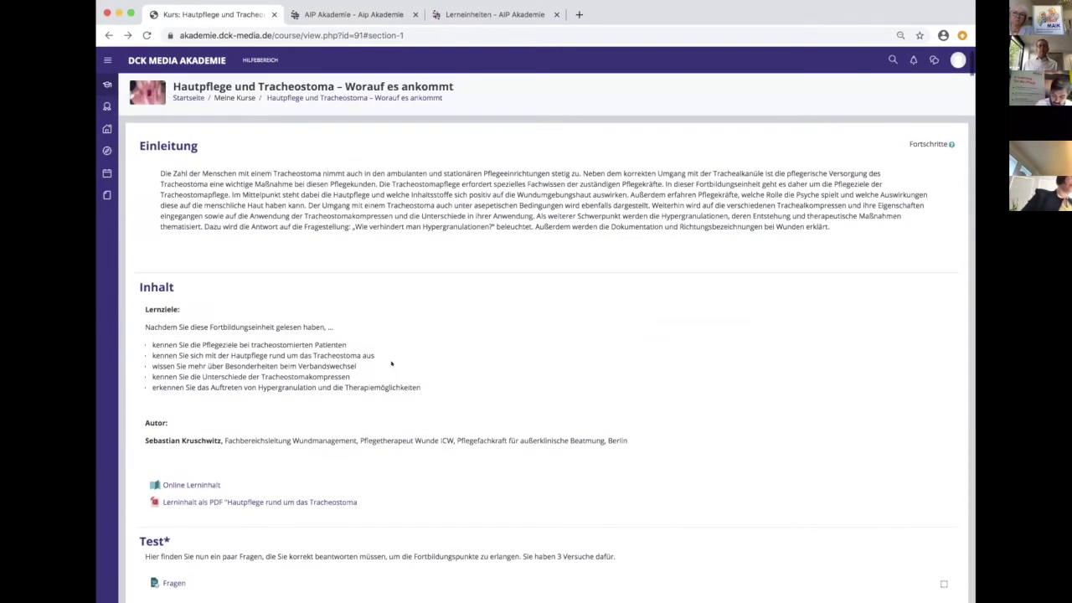
scroll(391, 363, down, 2)
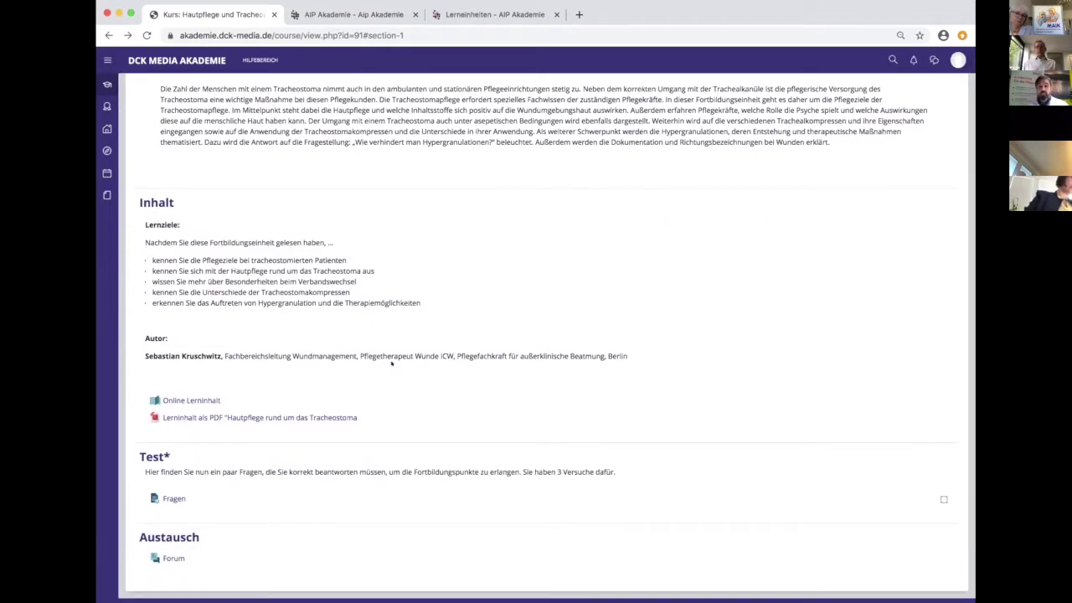
scroll(391, 362, down, 2)
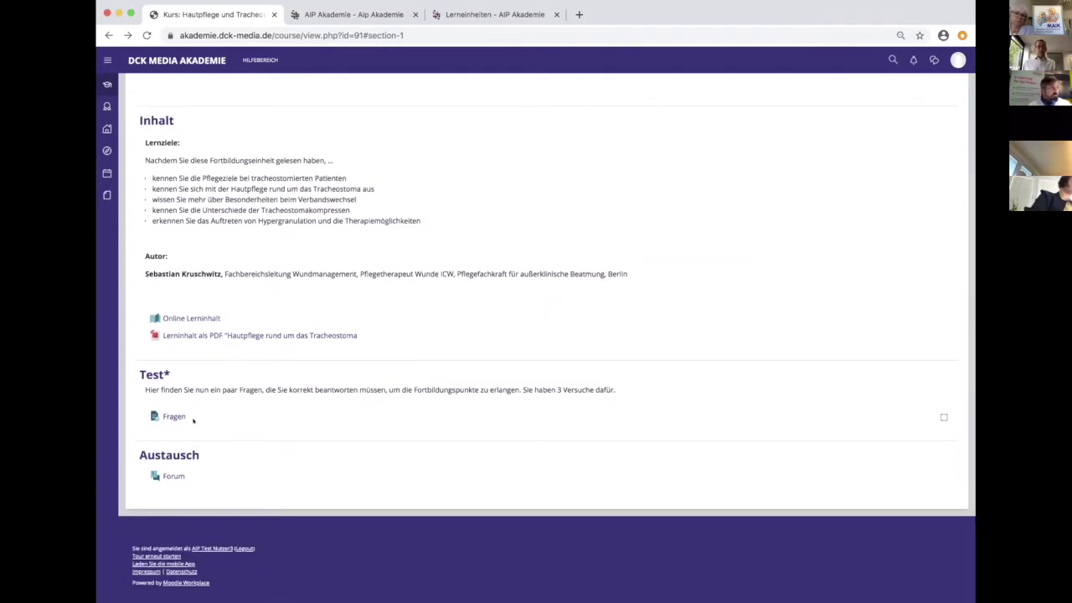
click(173, 417)
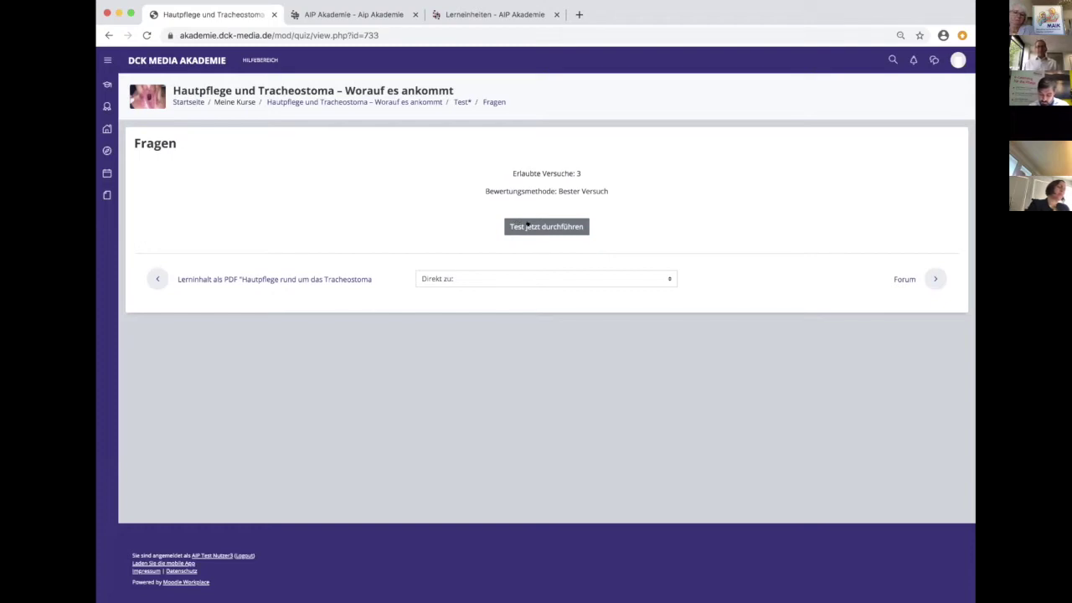
click(527, 225)
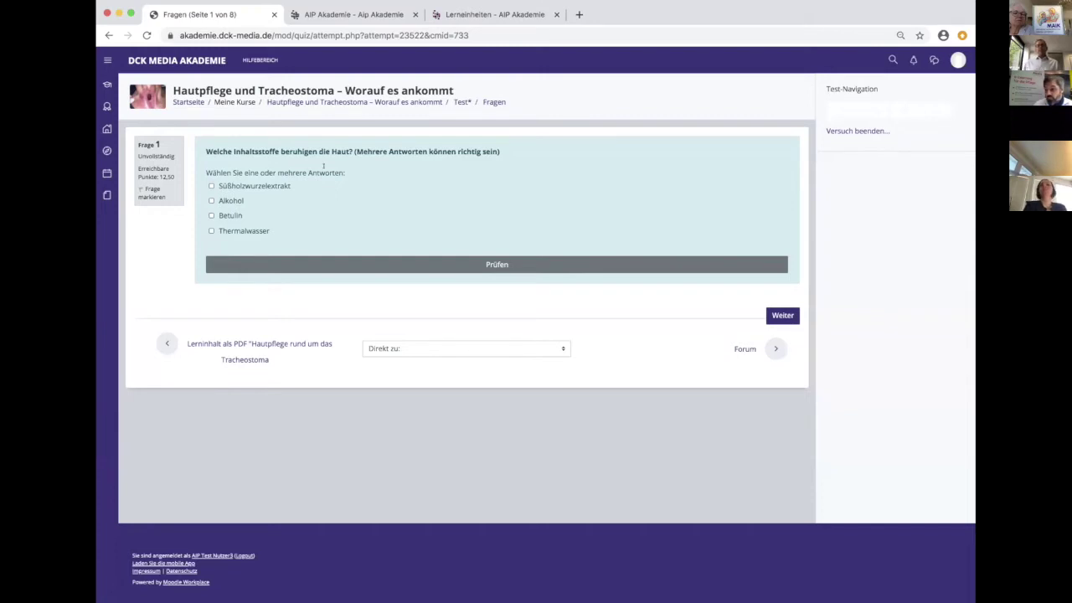
Step: Select only Betulin and Thermalwasser as the skin-soothing ingredients in question 1
click(269, 186)
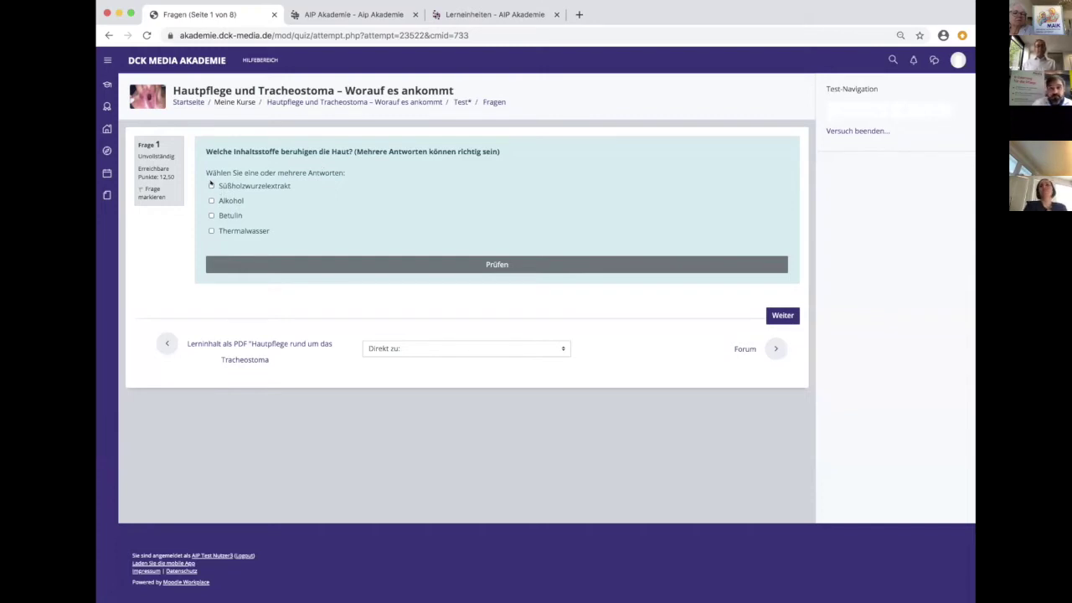
click(205, 201)
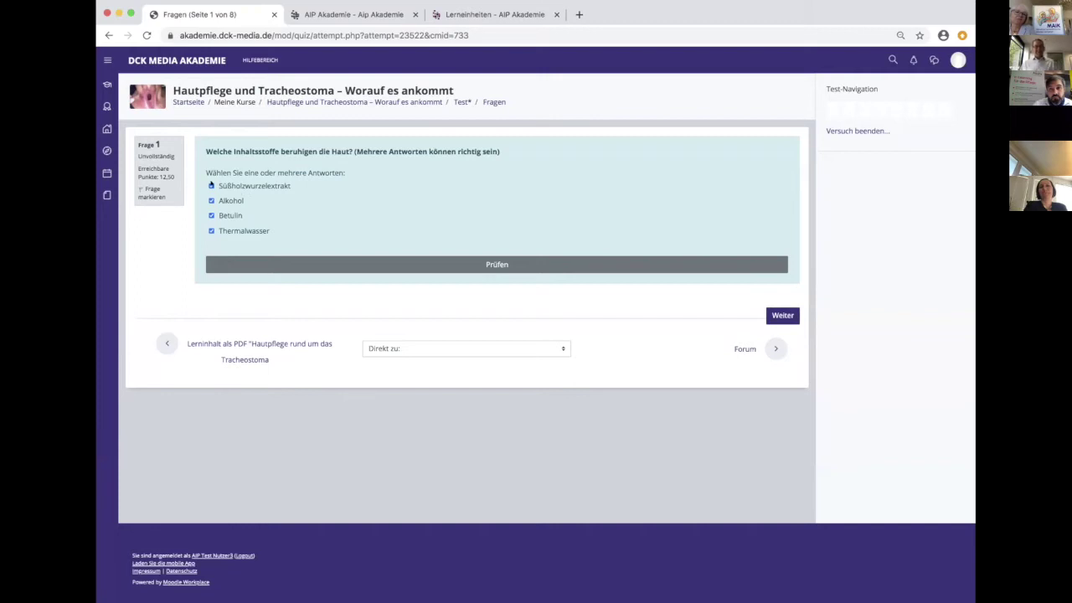
click(211, 186)
click(211, 201)
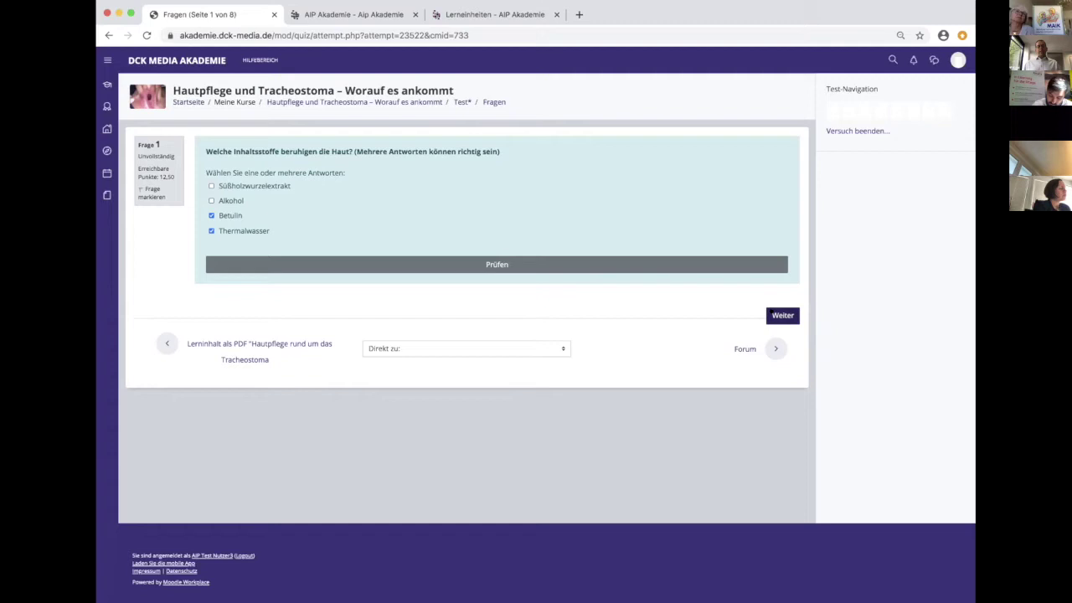
Step: Submit "Vollständige Epithelisation, Verschluß des Tracheostomas" and "Die Haut vor allem feucht zu halten" for checking in question 2, and continue to question 3
click(773, 316)
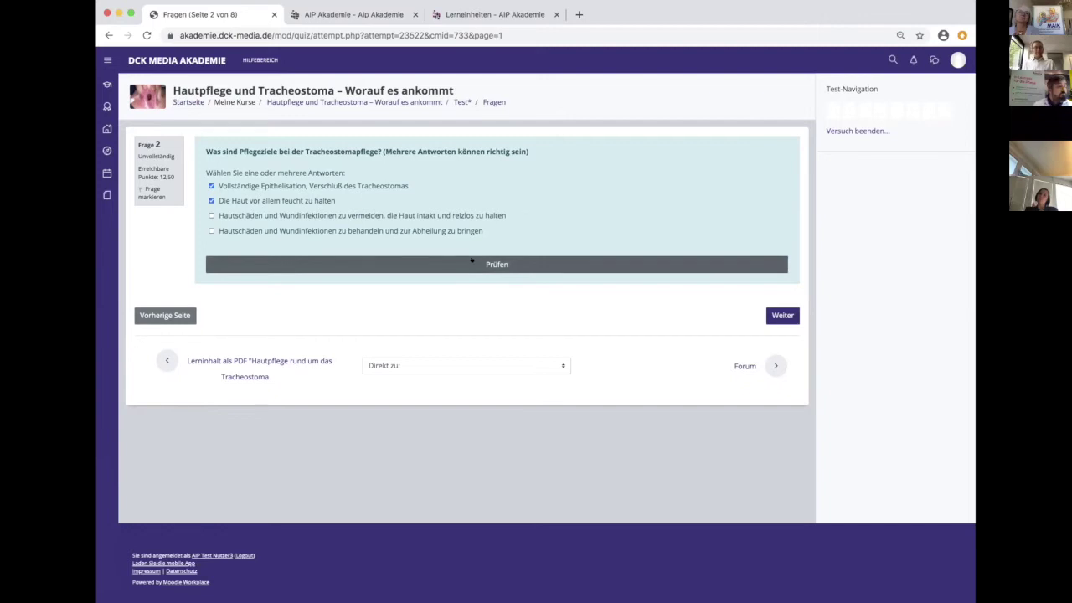
click(480, 263)
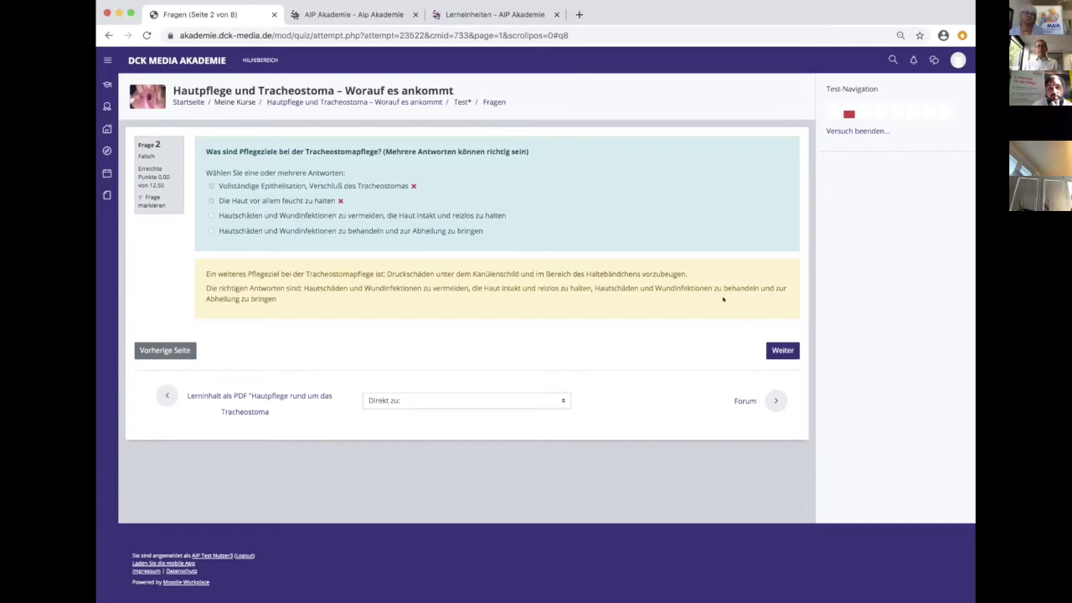
click(783, 351)
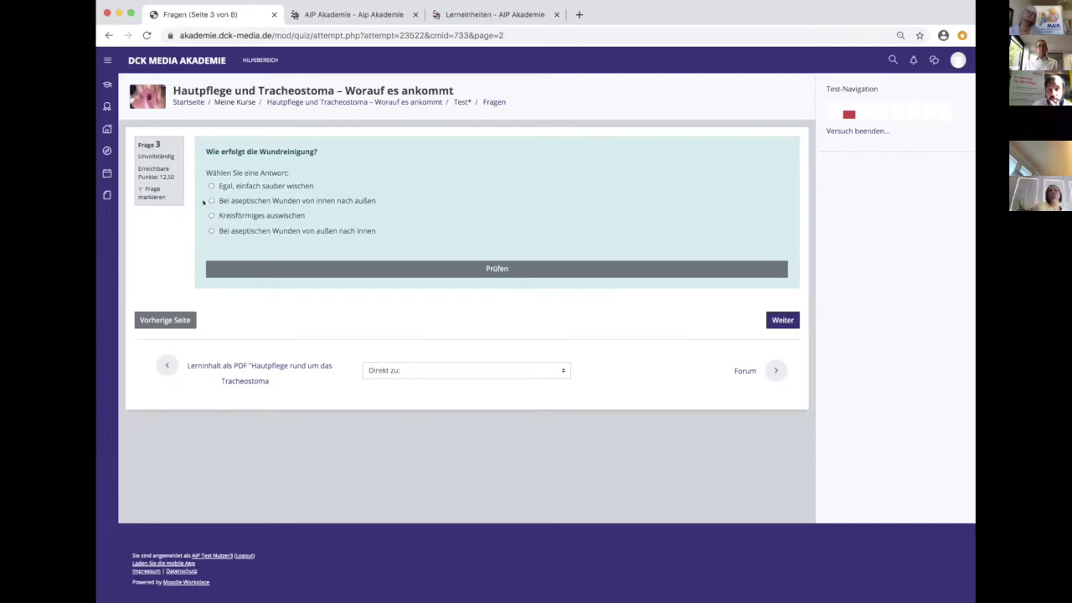
Step: Answer the wound-cleaning question with "Bei aseptischen Wunden von außen nach innen" and have the answer checked
click(211, 201)
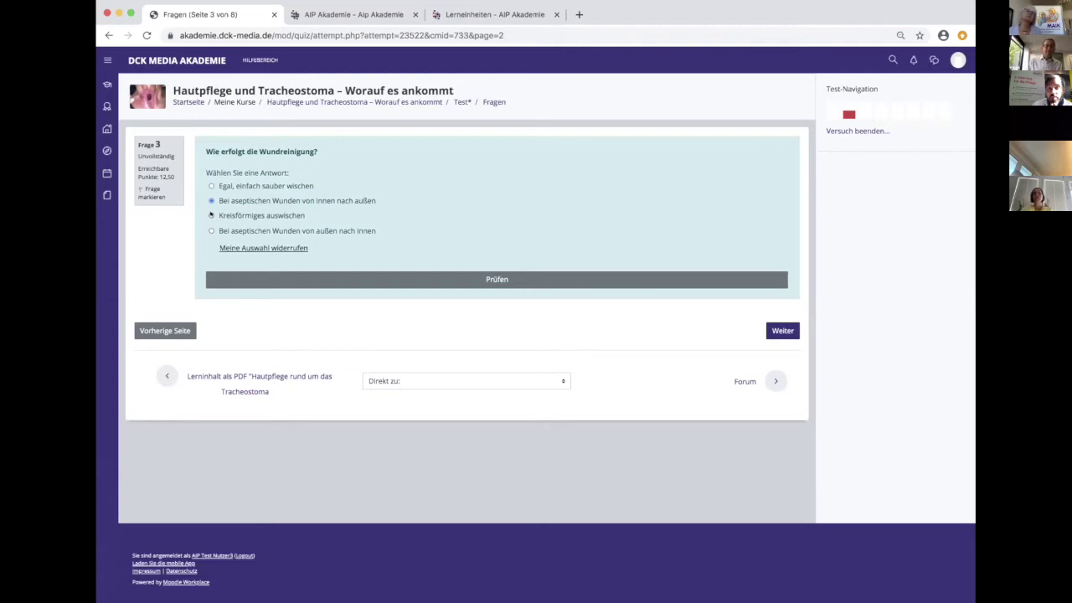
click(211, 215)
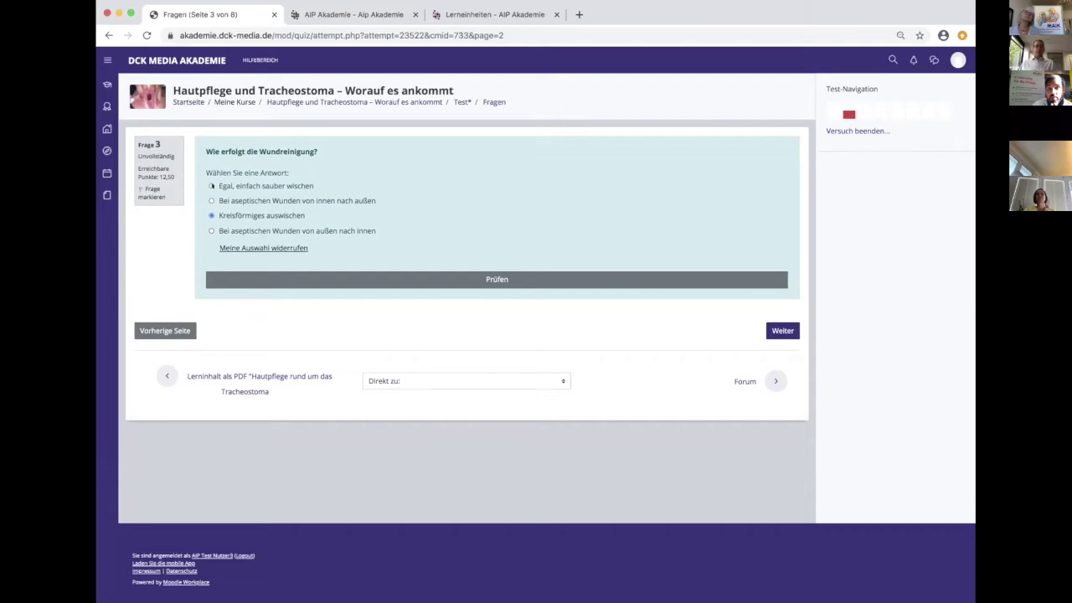
click(210, 231)
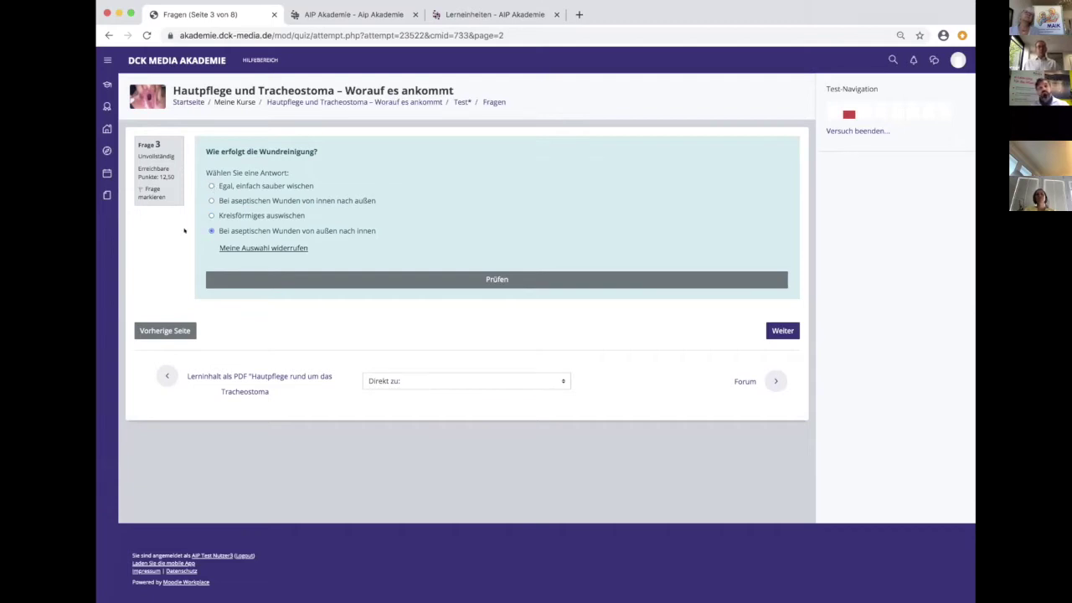
click(506, 279)
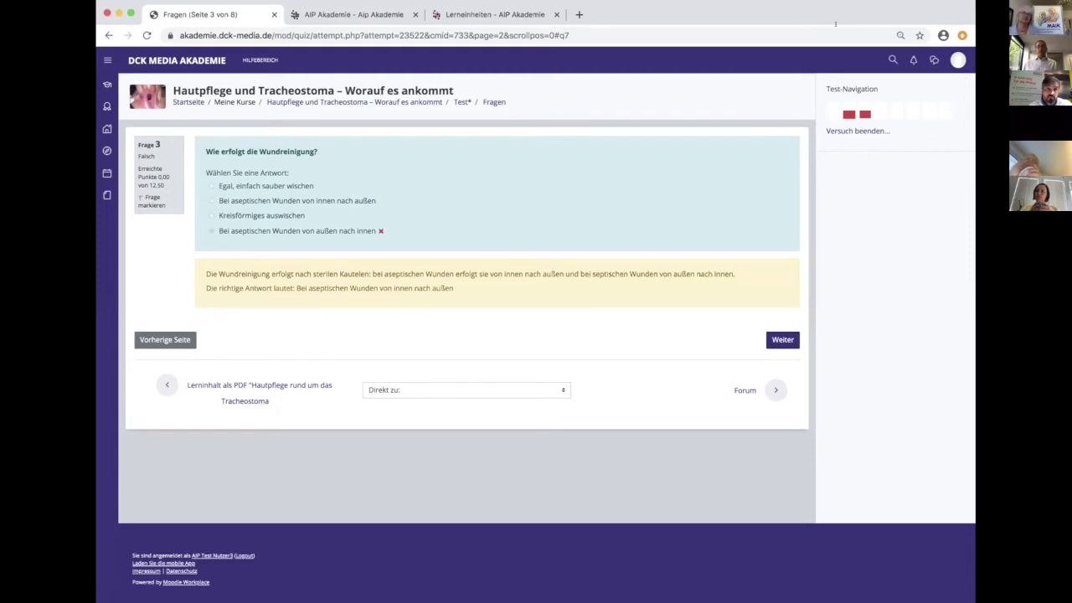
Step: View the certificates page "Meine Zertifikate" from the user profile and return to the profile
click(843, 32)
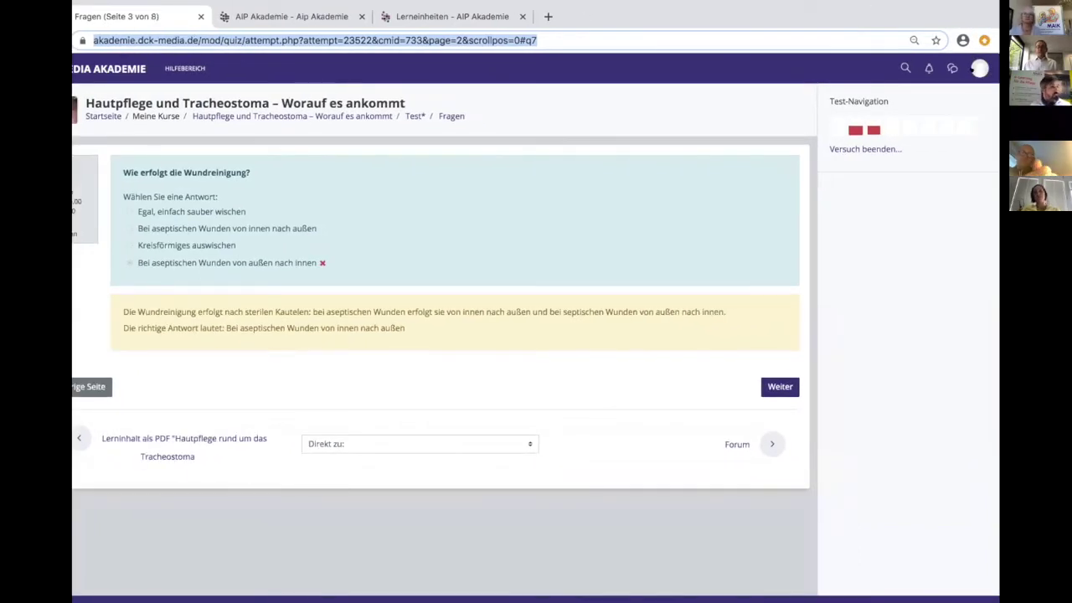
click(979, 68)
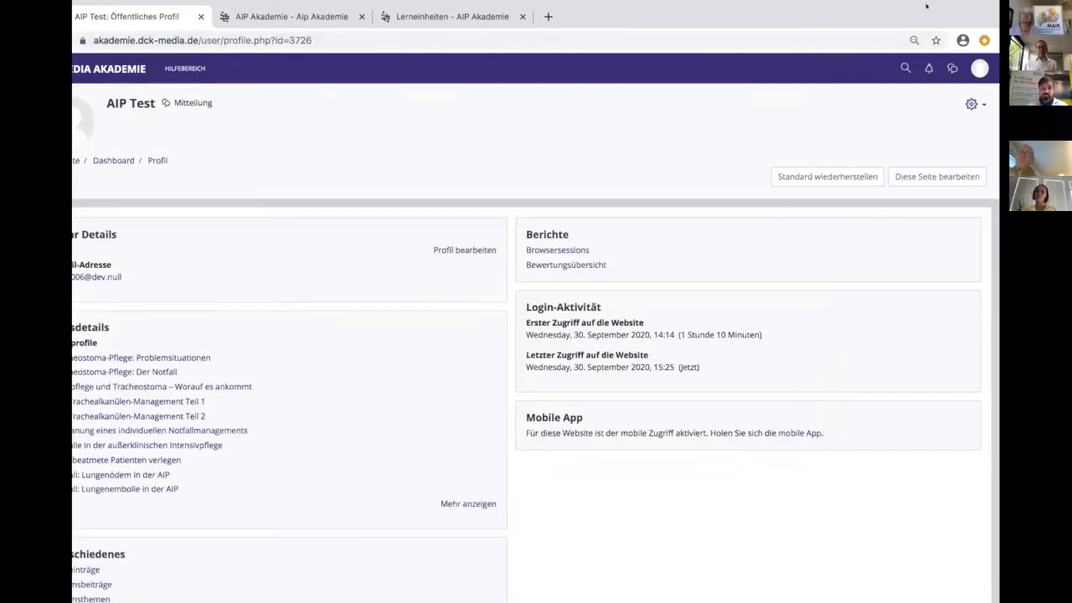
scroll(387, 447, down, 2)
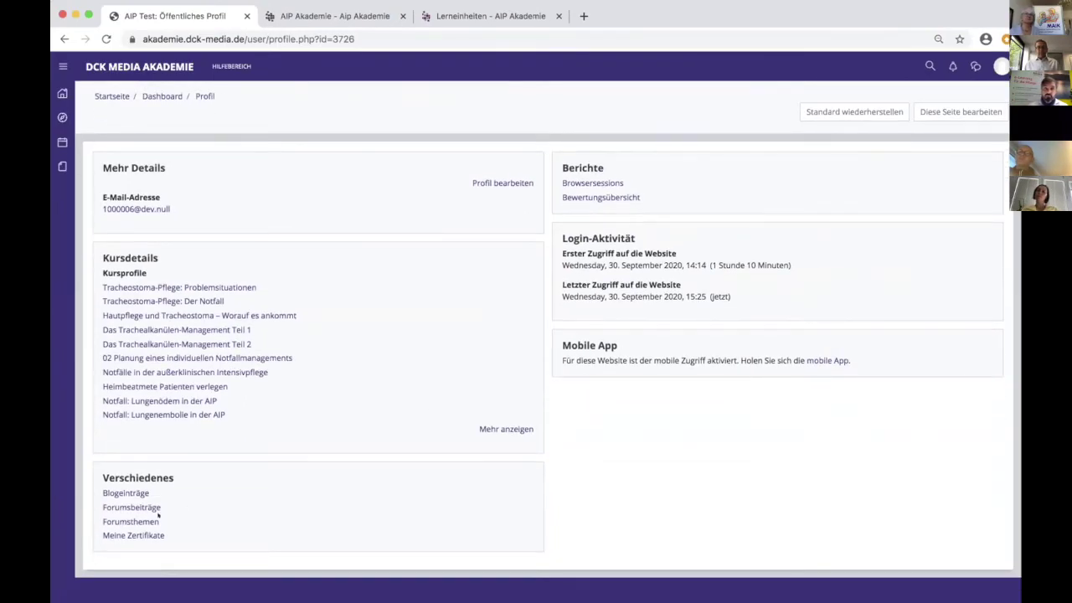
click(130, 534)
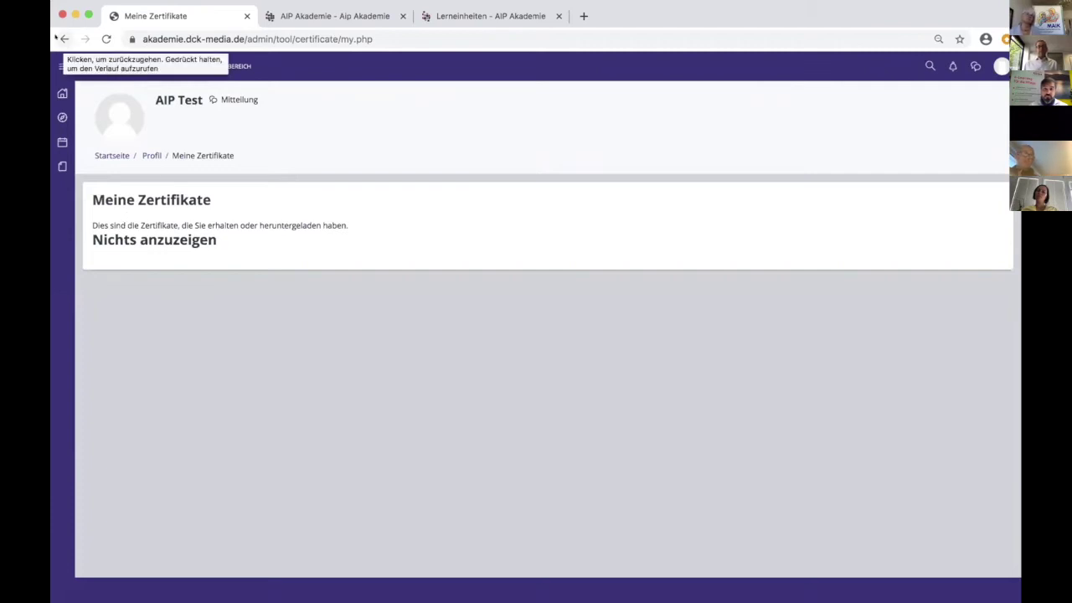
key(super+bracketleft)
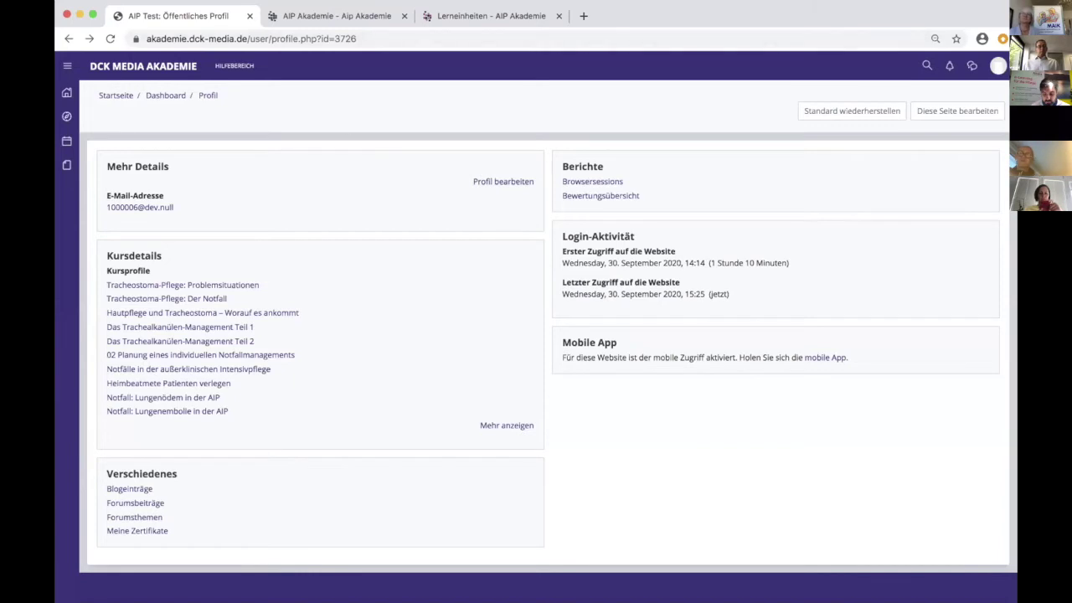
Step: Go to the Startseite, open the personal learning area "Mein Lernbereich" and dismiss its guided tour
click(67, 92)
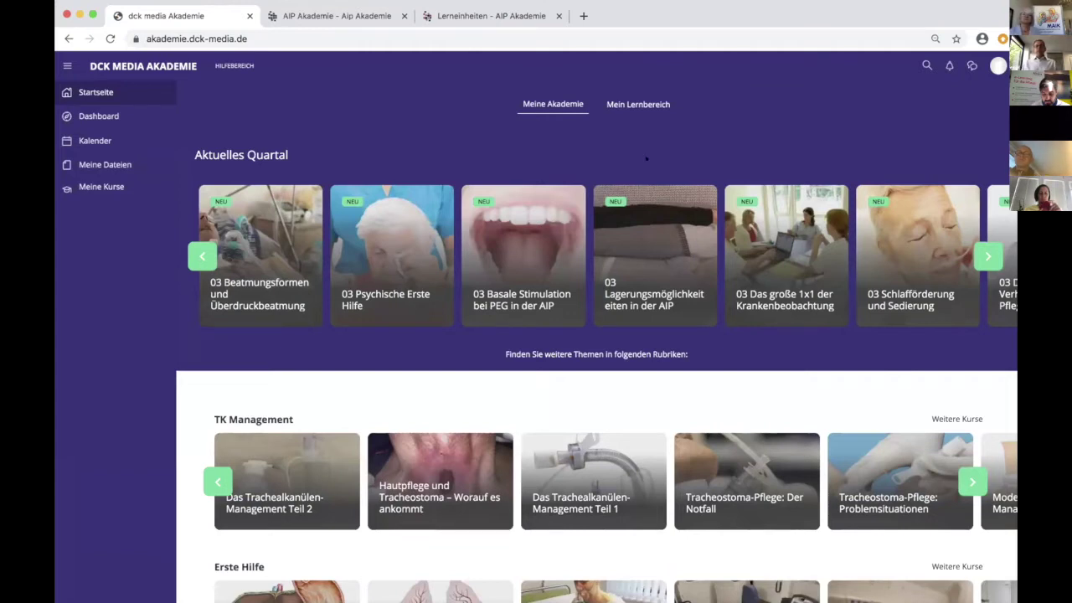
click(753, 201)
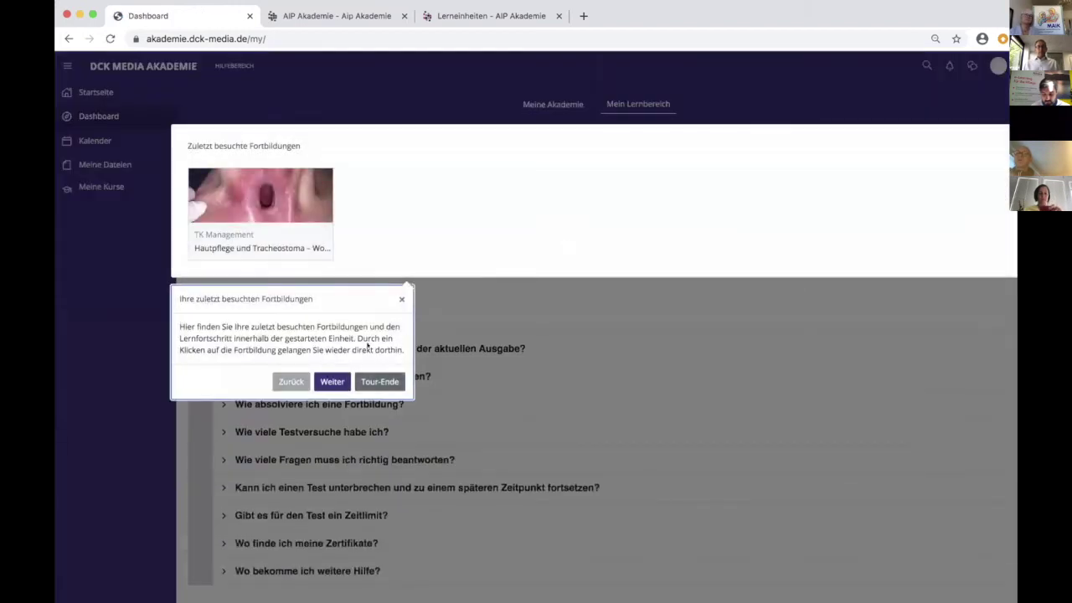
click(512, 321)
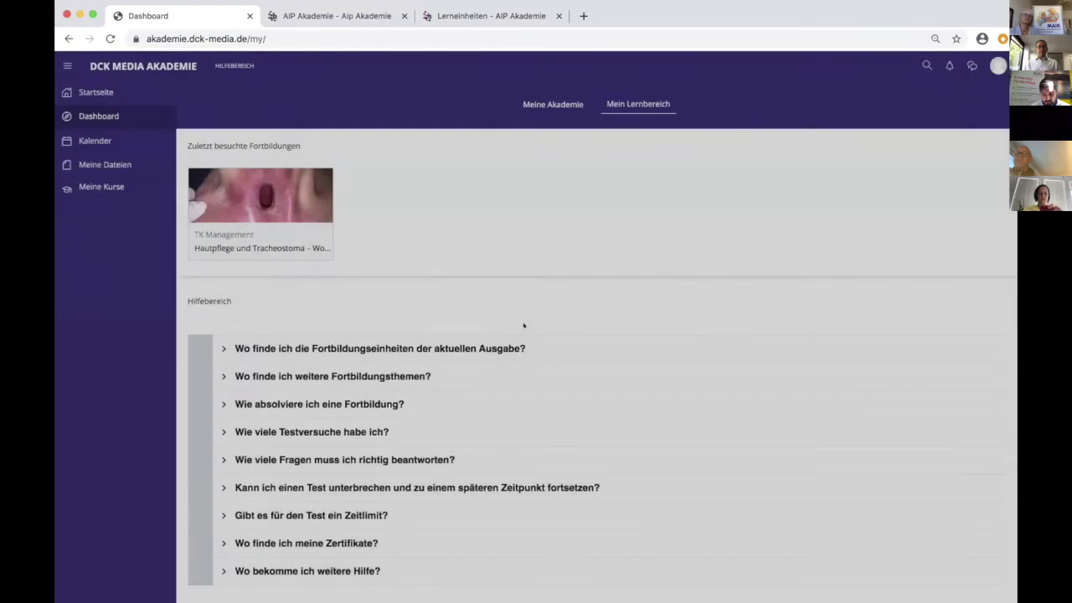
Step: Examine the help questions, upcoming appointments and tag cloud on the dashboard
scroll(524, 326, down, 3)
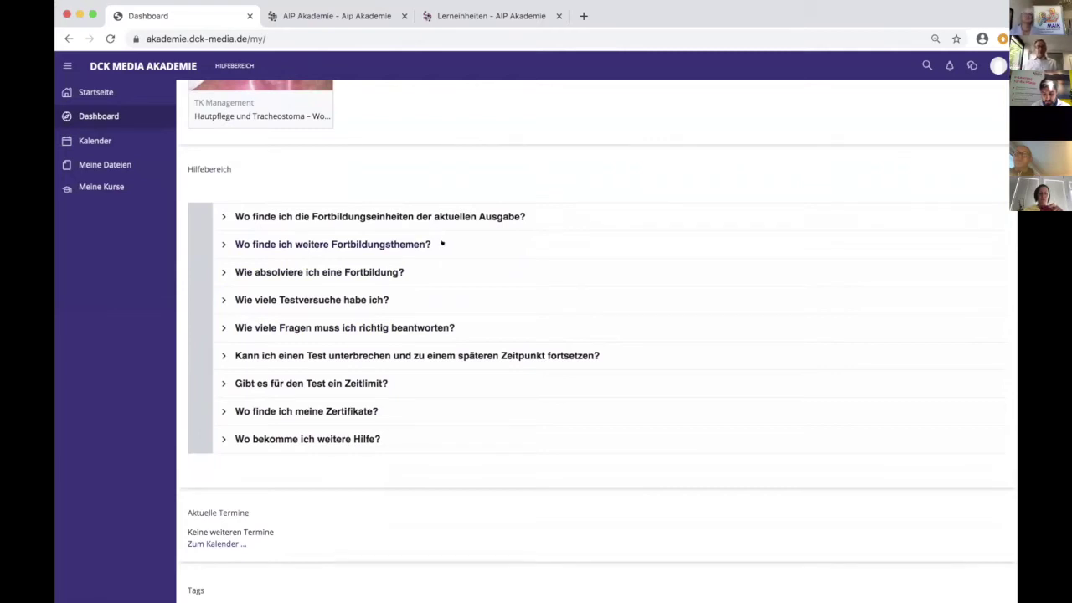
scroll(442, 244, down, 5)
scroll(441, 243, up, 4)
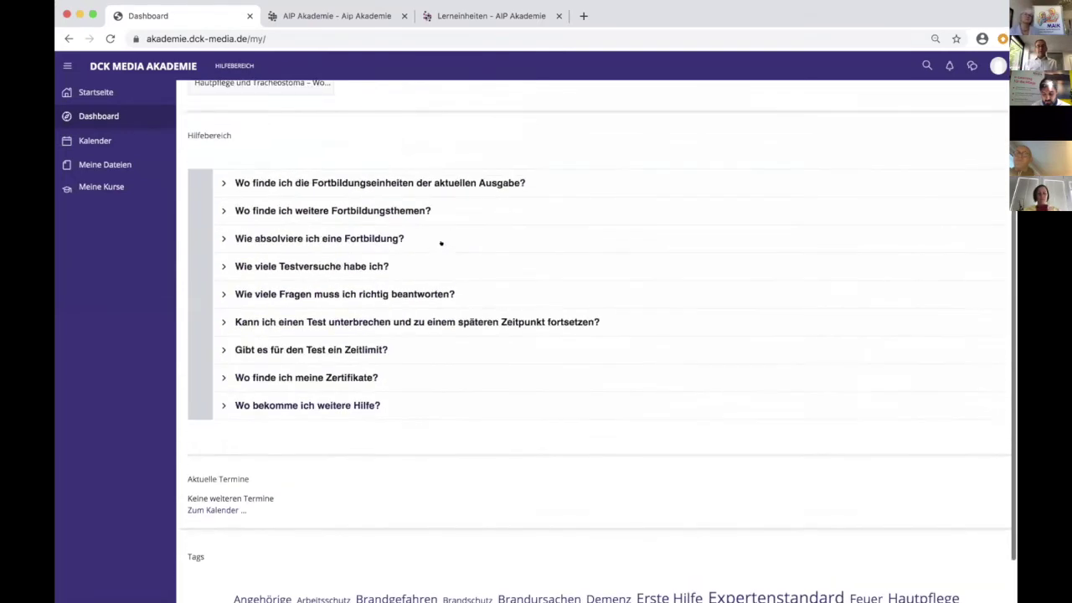
scroll(442, 243, up, 2)
scroll(443, 243, down, 2)
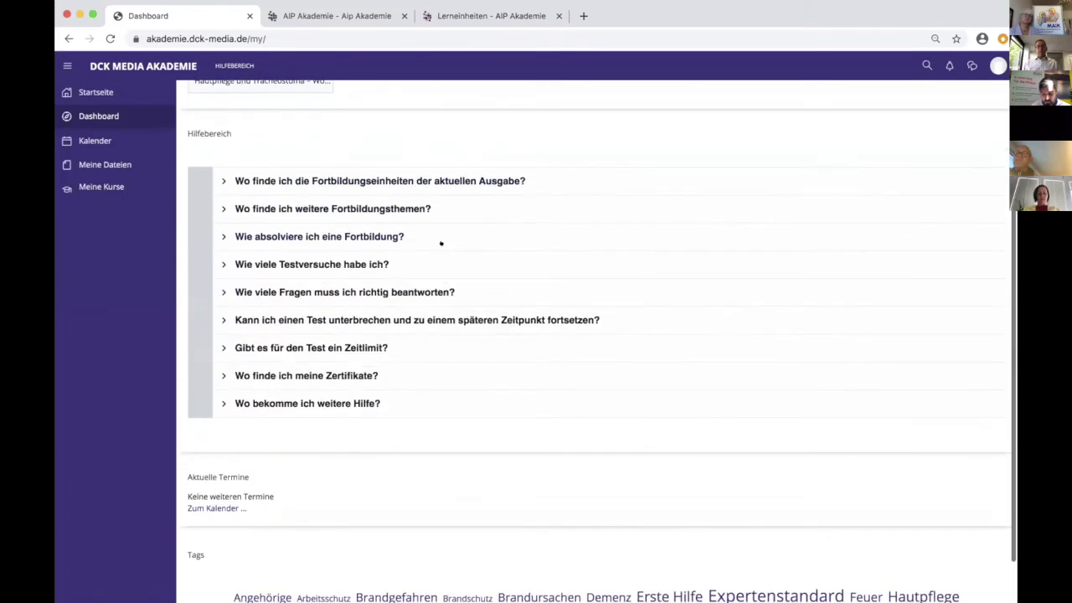
scroll(423, 242, down, 4)
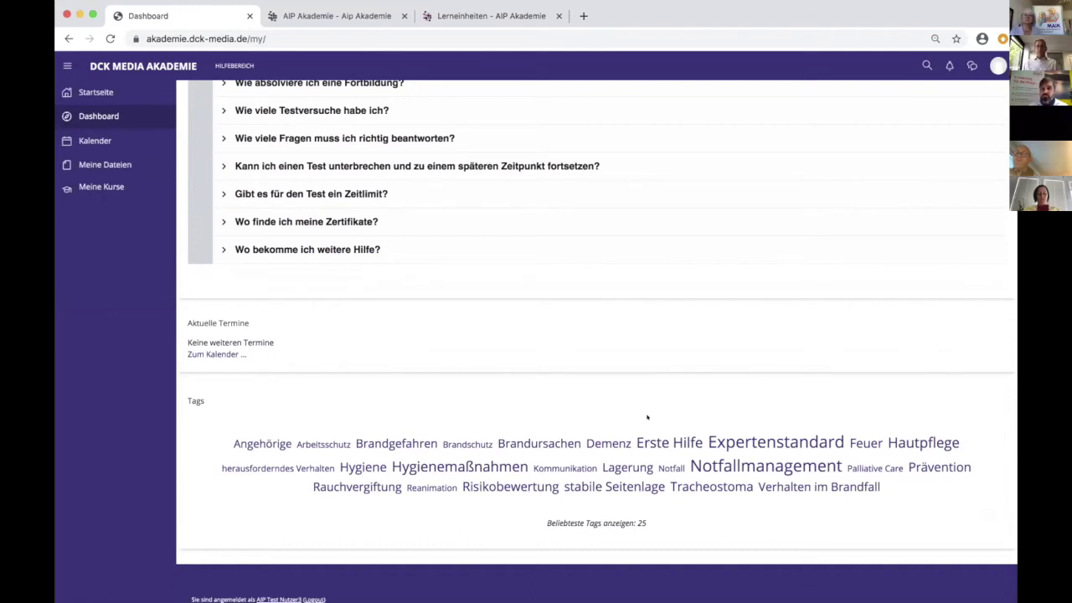
scroll(647, 417, up, 5)
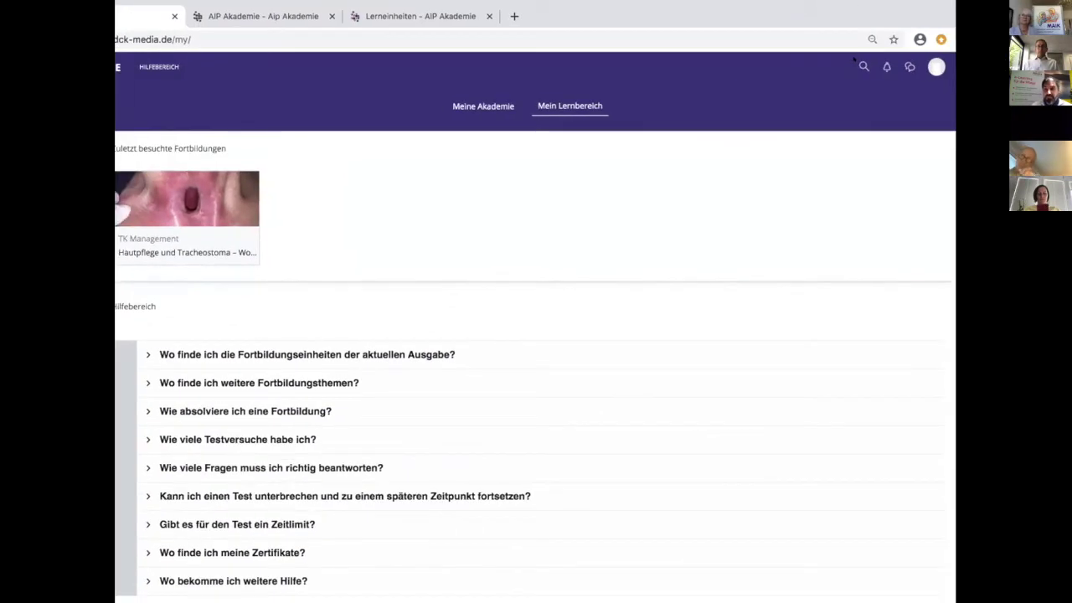
Step: Show the site-wide search field and close the browser tab with the dashboard
click(863, 65)
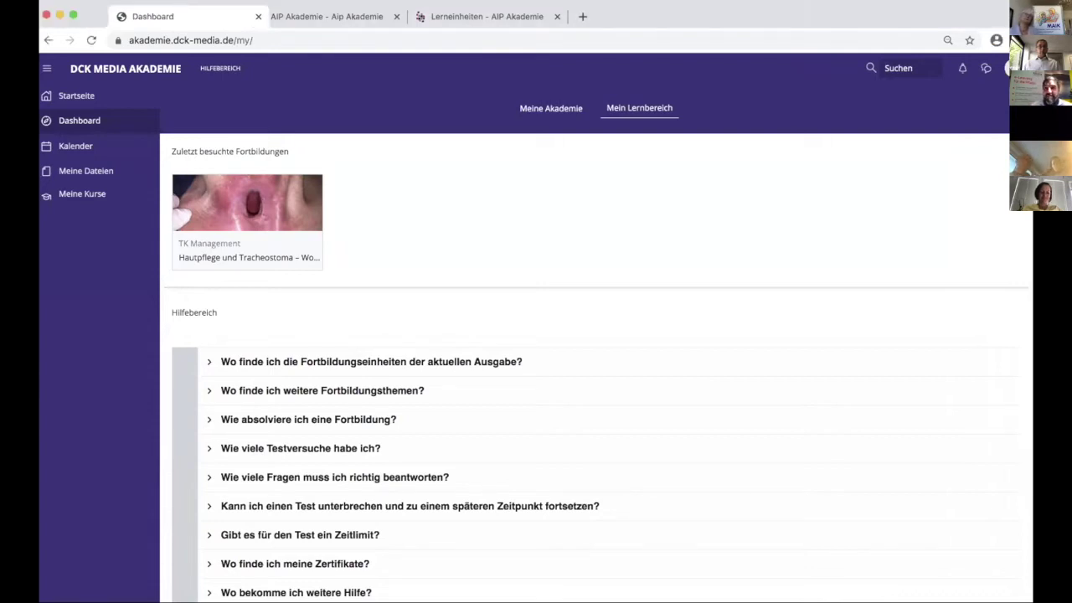
click(235, 16)
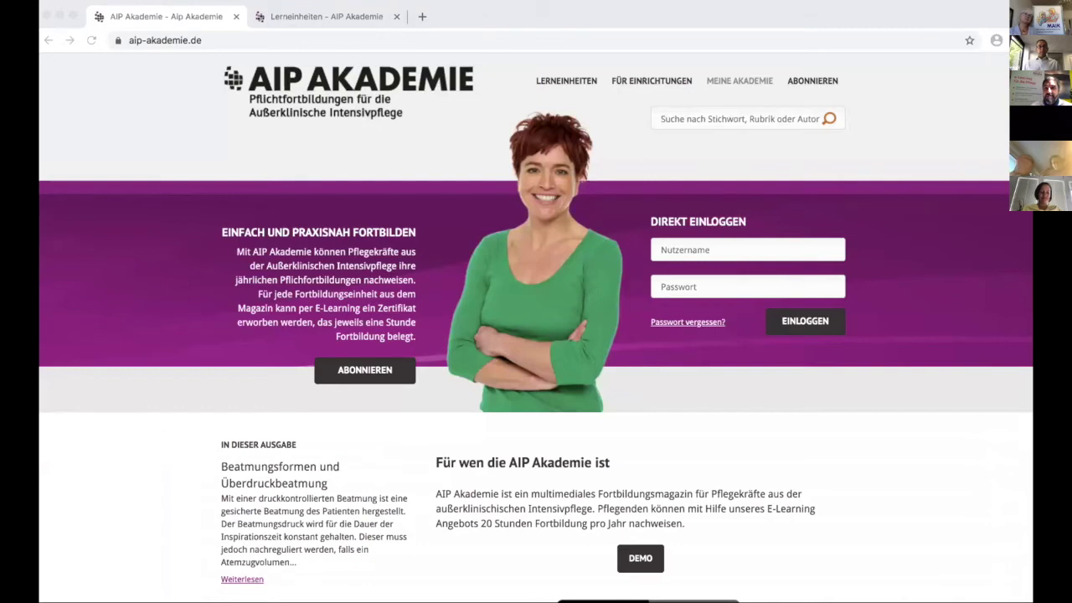